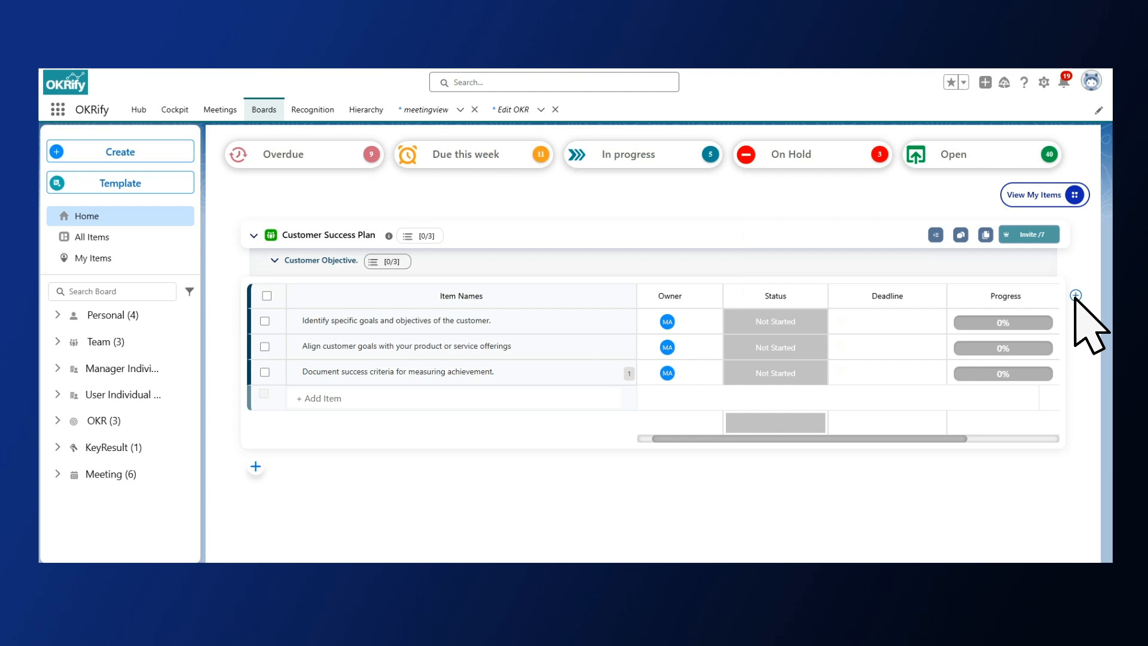
# Examine the default columns that can be shown or hidden and the custom column types available for the board.
pyautogui.click(1076, 296)
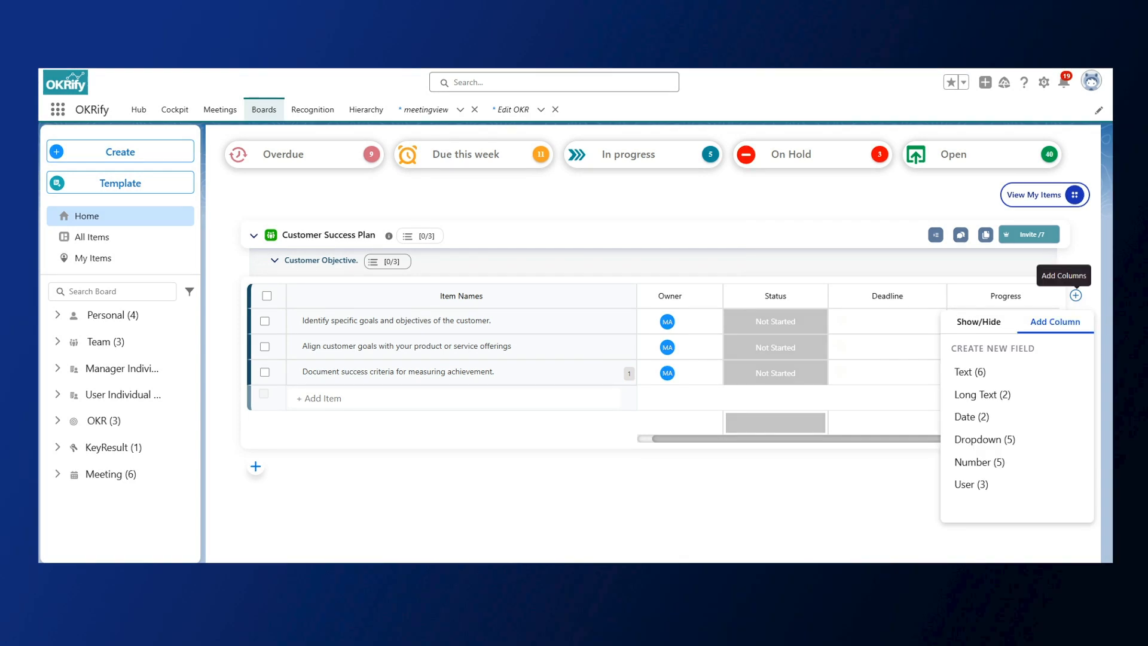
pyautogui.click(977, 326)
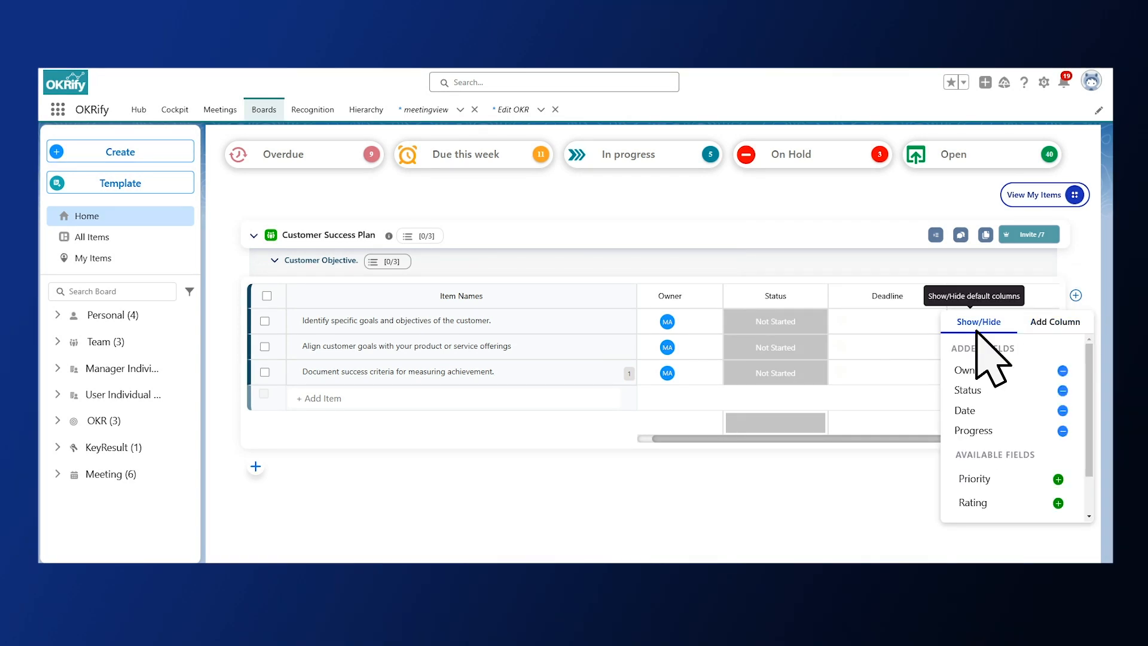
pyautogui.click(1054, 323)
pyautogui.click(978, 325)
pyautogui.scroll(-2, 1011, 418)
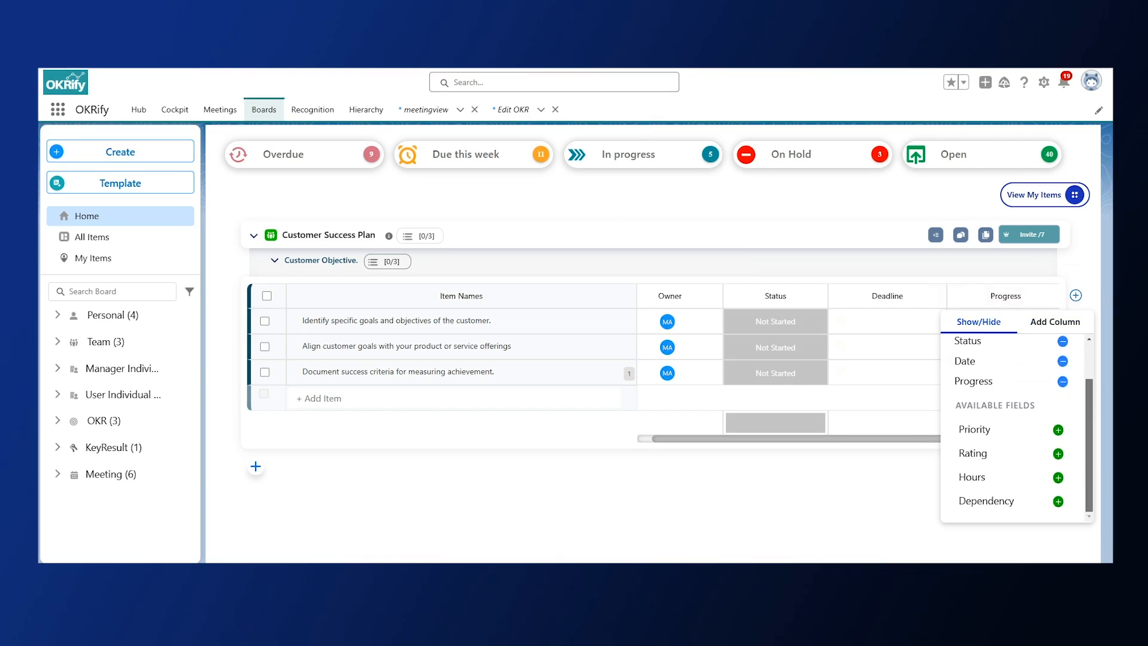
pyautogui.scroll(2, 1011, 419)
pyautogui.click(1053, 323)
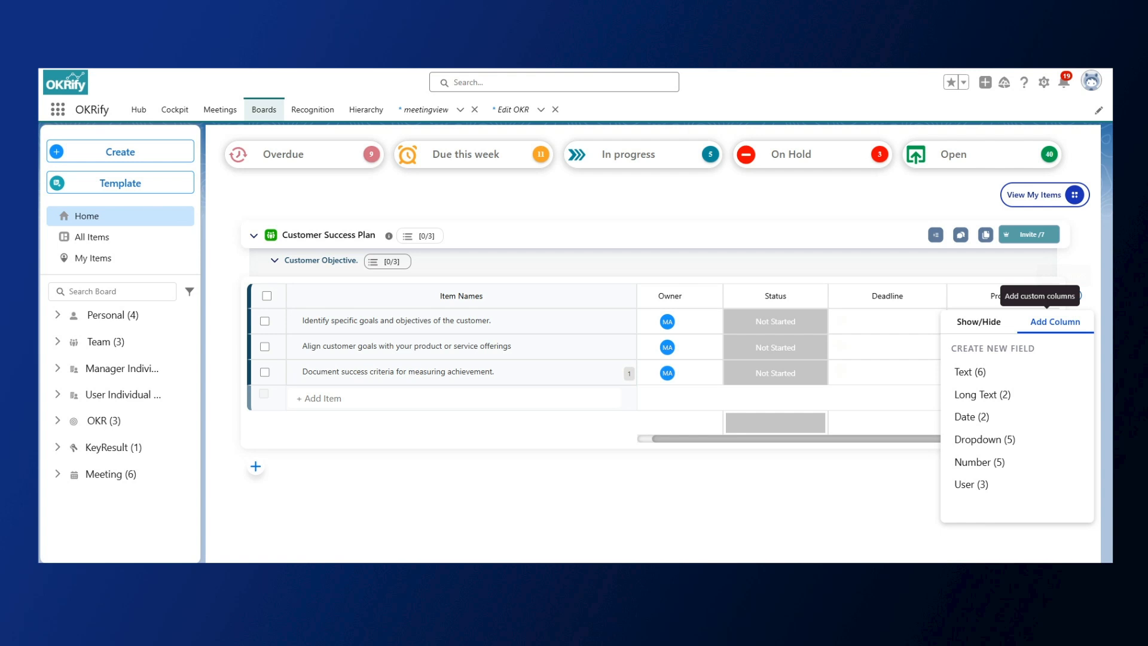
pyautogui.click(974, 325)
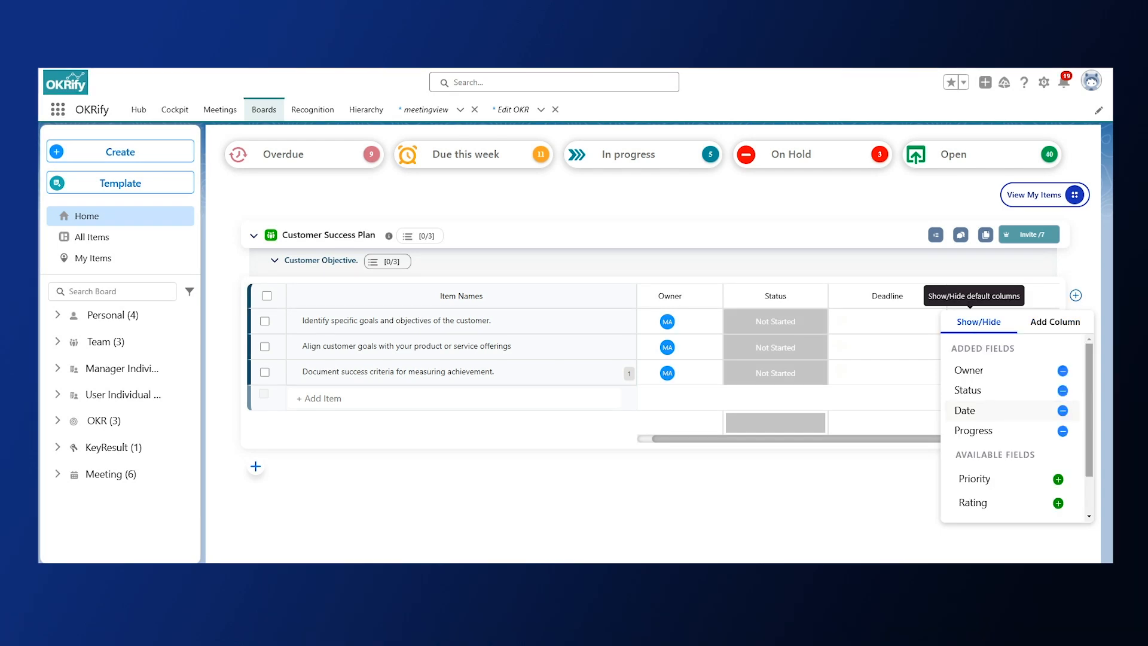
# Add the default Priority column to the Customer Success Plan board, remove it and add it back.
pyautogui.scroll(-1, 1016, 427)
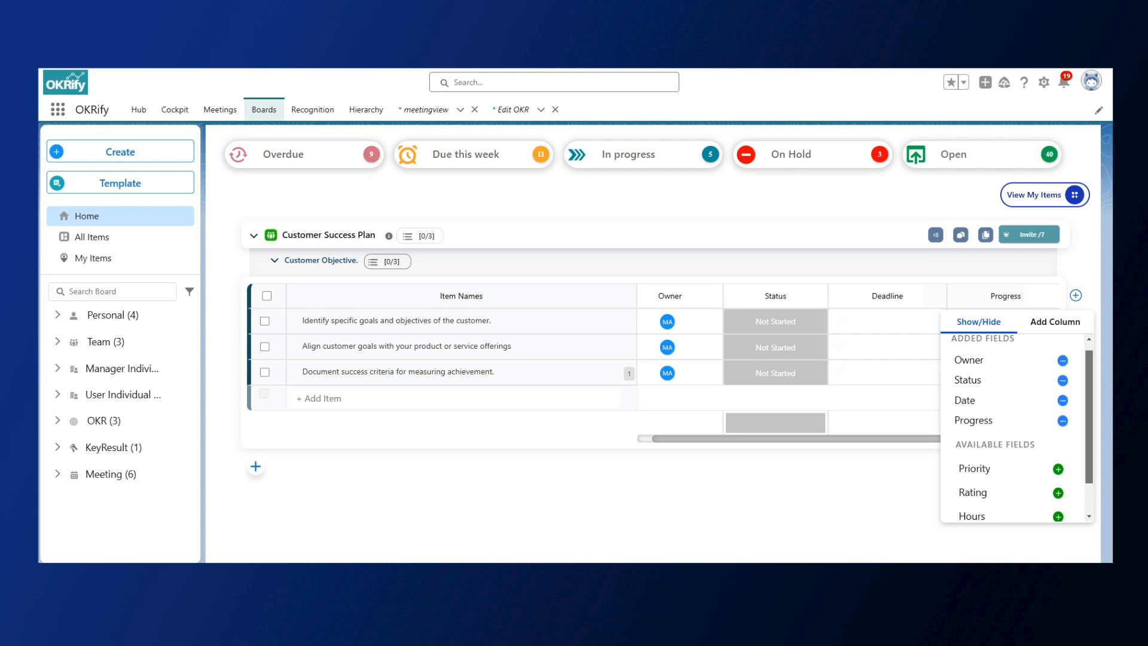
pyautogui.click(1058, 469)
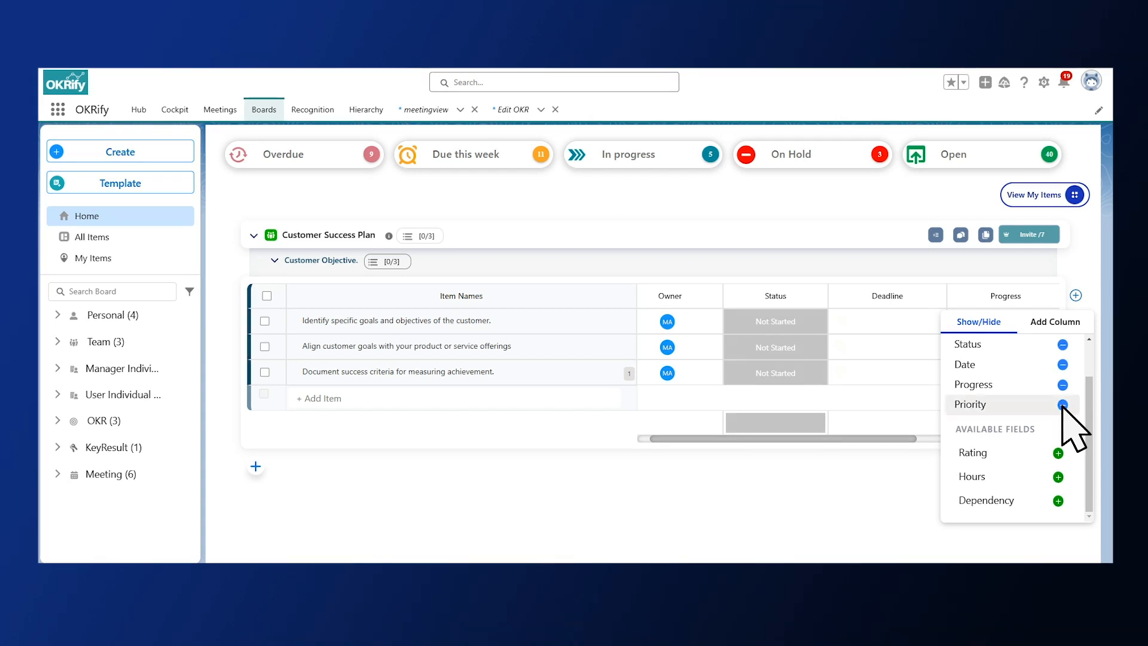
pyautogui.click(1063, 405)
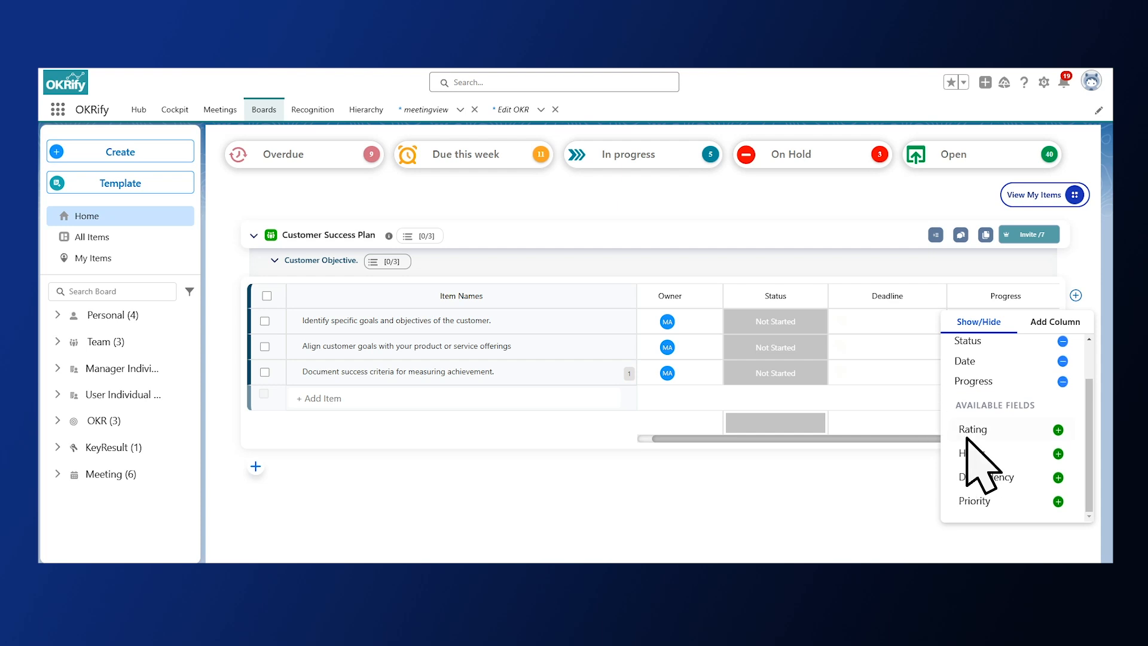
pyautogui.click(1057, 501)
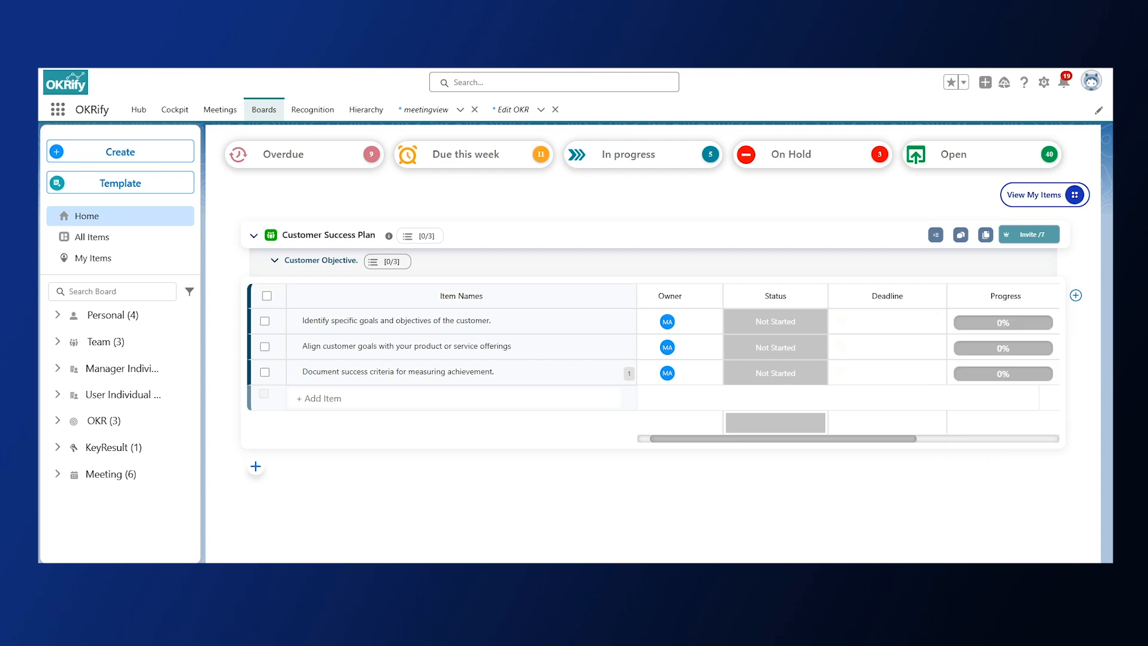
# Check the priority choices offered for the item "Identify specific goals and objectives of the customer.".
pyautogui.hscroll(5, 903, 334)
pyautogui.click(902, 322)
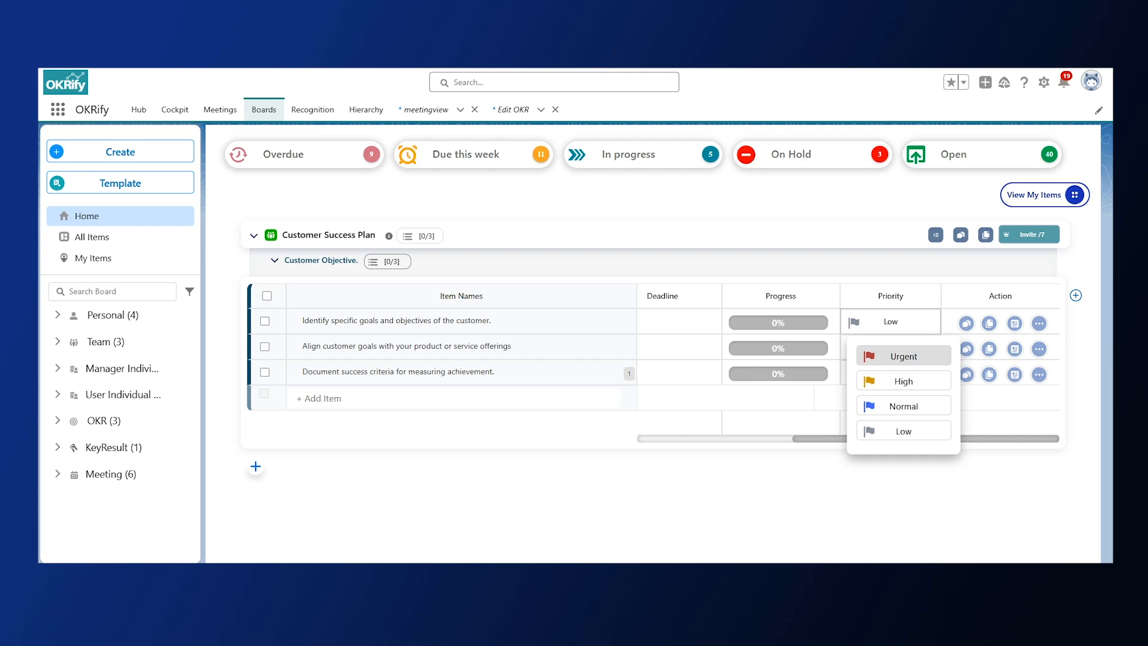
pyautogui.click(903, 356)
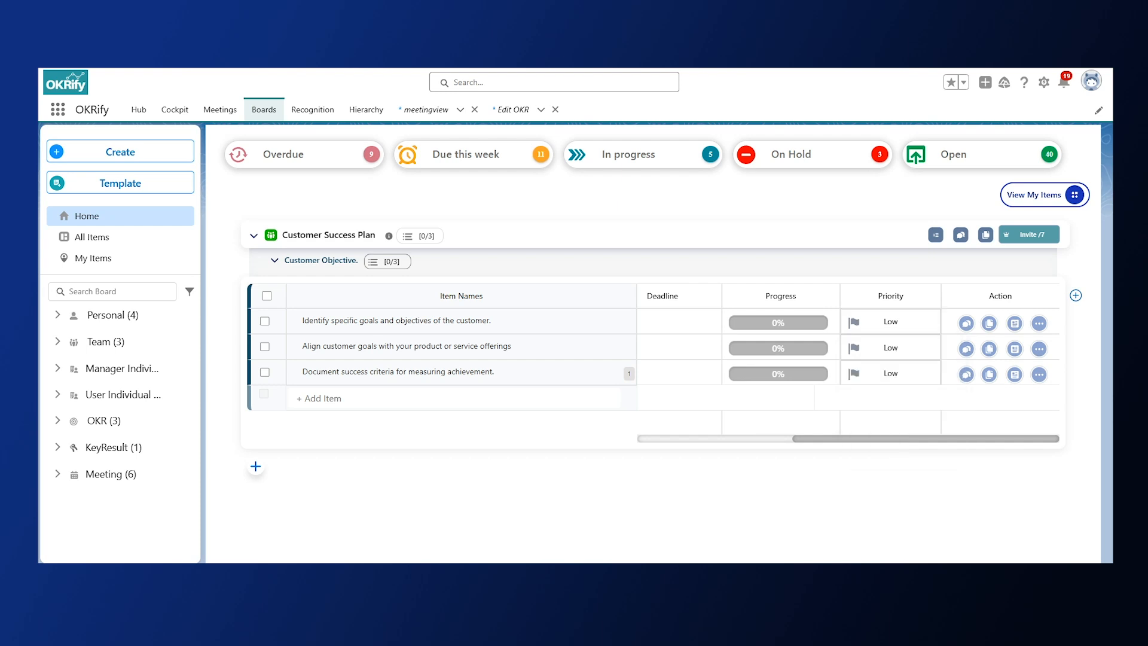
# Add the default Rating and Hours columns to the Customer Success Plan board.
pyautogui.click(1076, 295)
pyautogui.click(1055, 452)
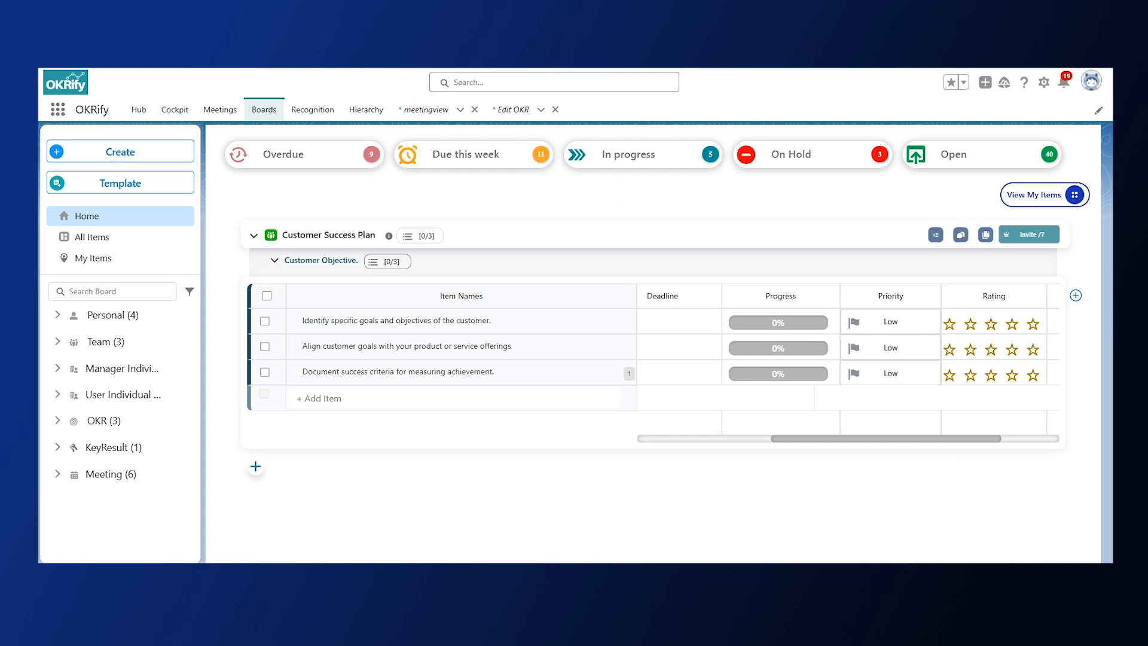
pyautogui.hscroll(2, 848, 362)
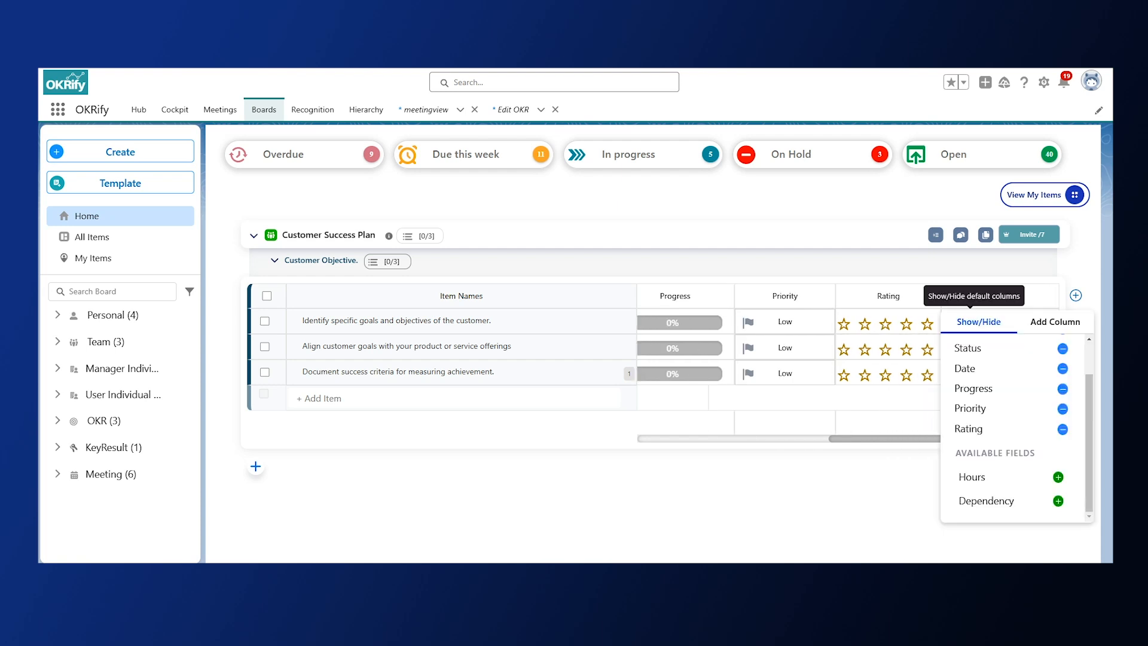
pyautogui.click(1057, 477)
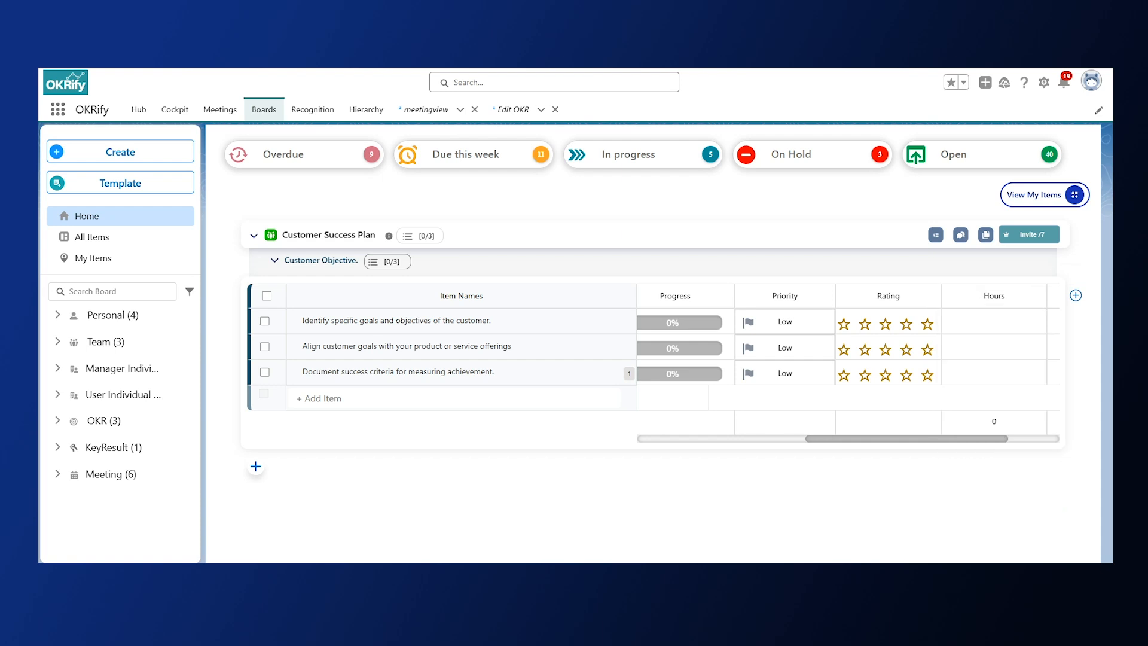
# Set the hours of the item "Identify specific goals and objectives of the customer." to 5.
pyautogui.hscroll(2, 888, 372)
pyautogui.click(882, 322)
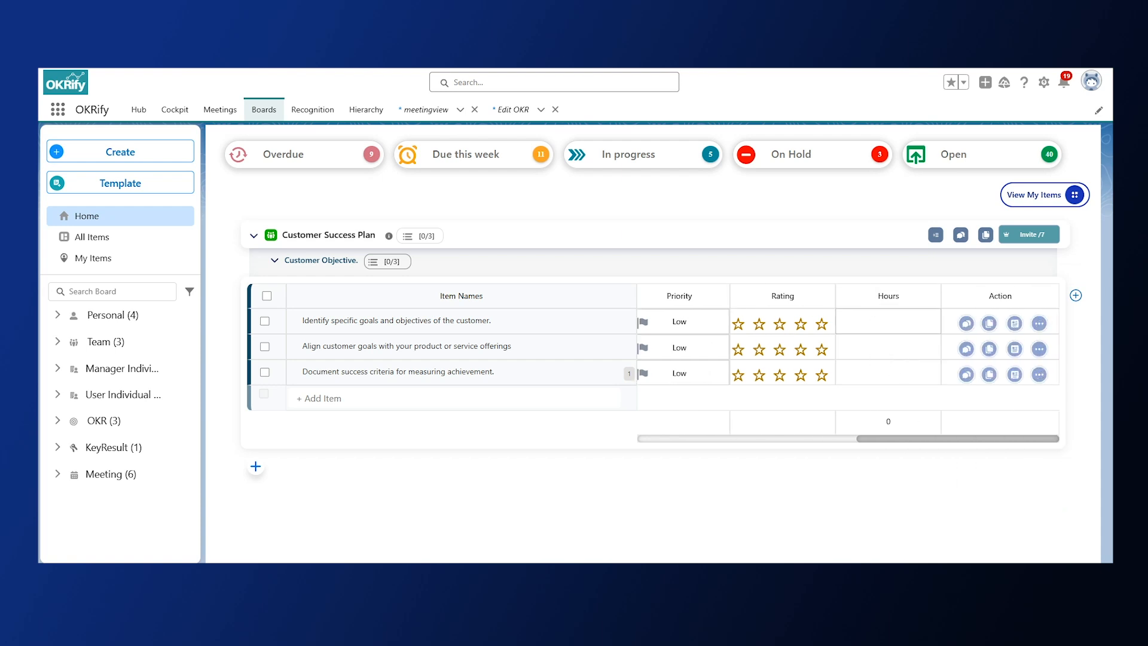
pyautogui.write('5')
pyautogui.press('Return')
# Open the progress value of the first item for editing and leave it as it is.
pyautogui.hscroll(-3, 813, 353)
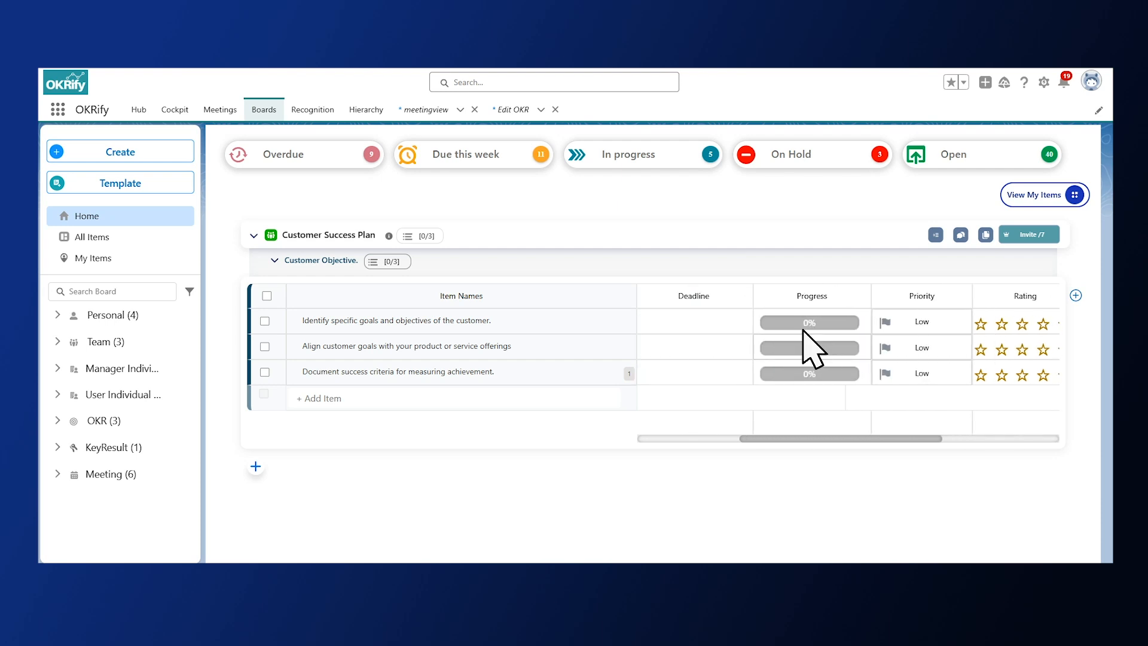
pyautogui.click(804, 321)
pyautogui.click(804, 320)
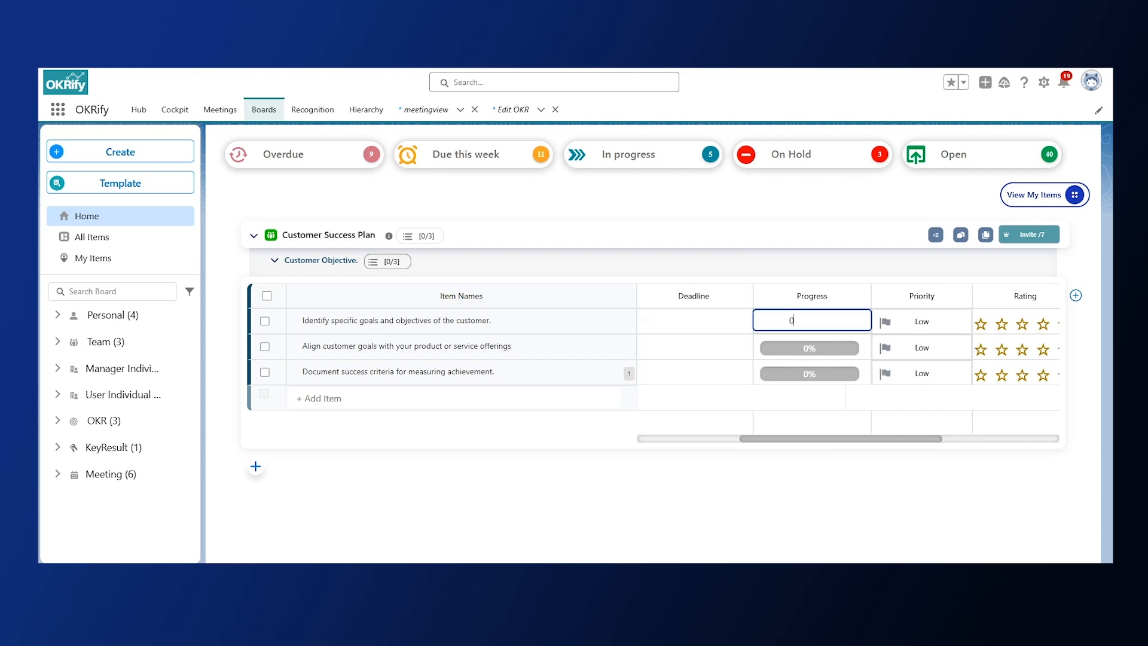
pyautogui.press('Return')
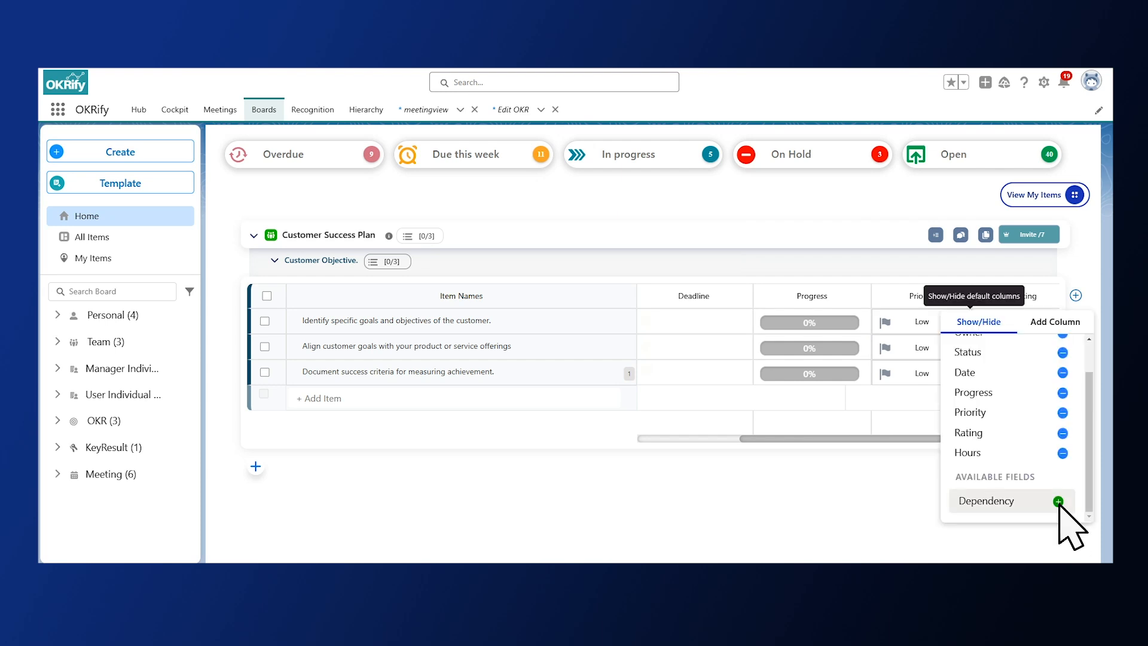
# Add the Dependency column and save a Start-to-Start dependency between the first item and "Align customer goals with your product or service offerings".
pyautogui.click(1058, 501)
pyautogui.hscroll(3, 848, 353)
pyautogui.hscroll(3, 847, 353)
pyautogui.click(882, 322)
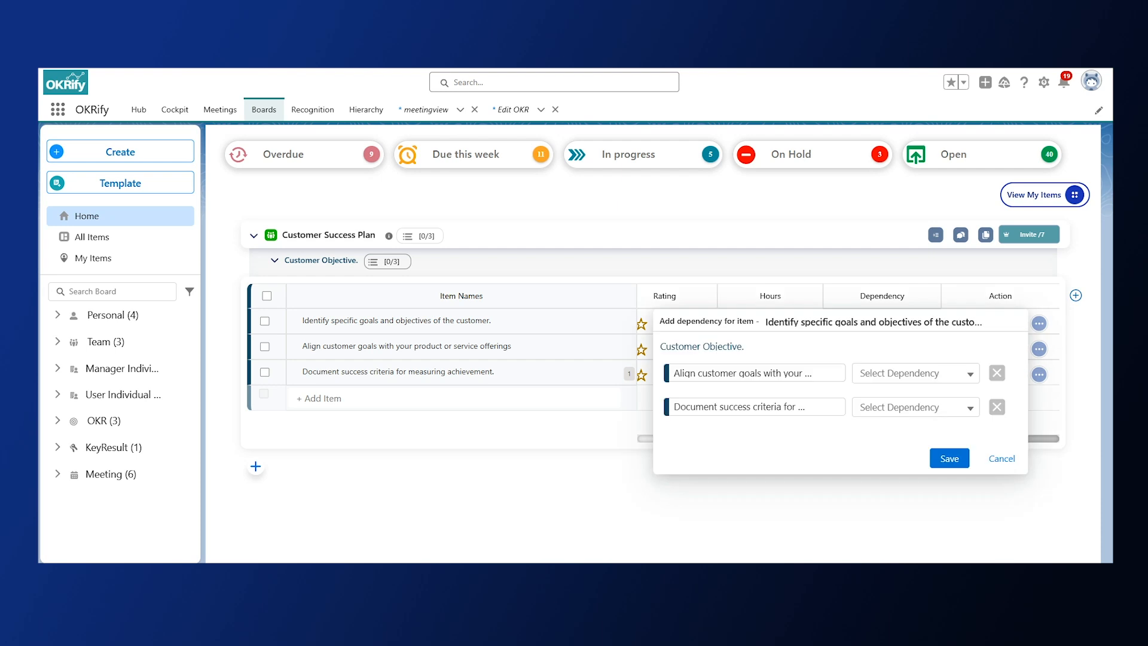
pyautogui.click(915, 373)
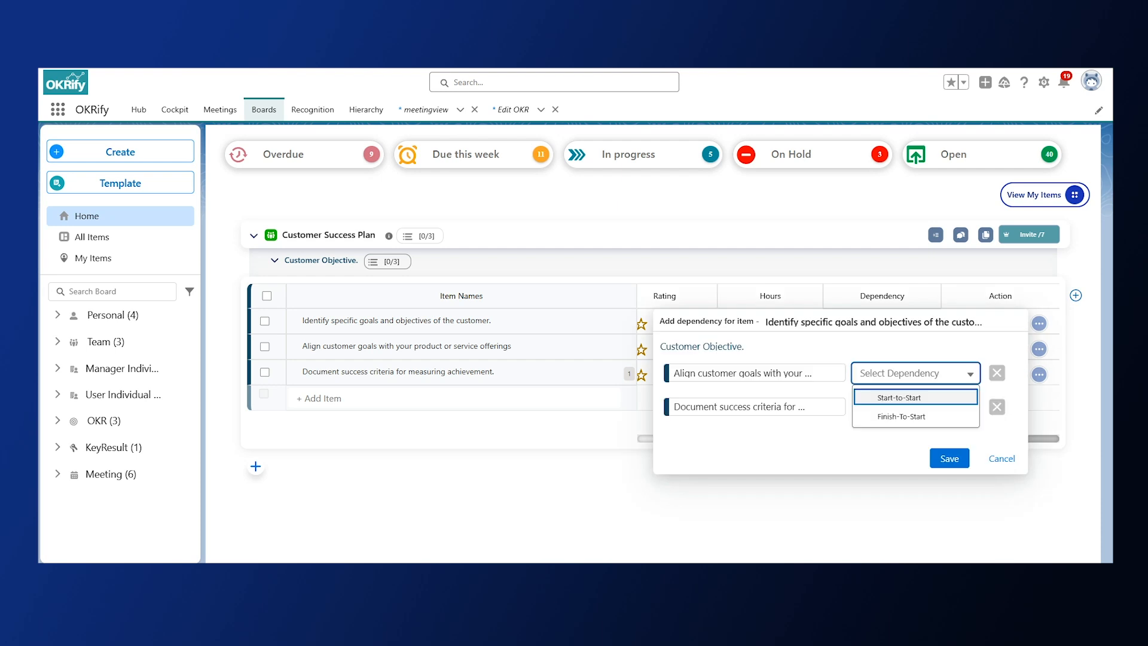
pyautogui.click(929, 397)
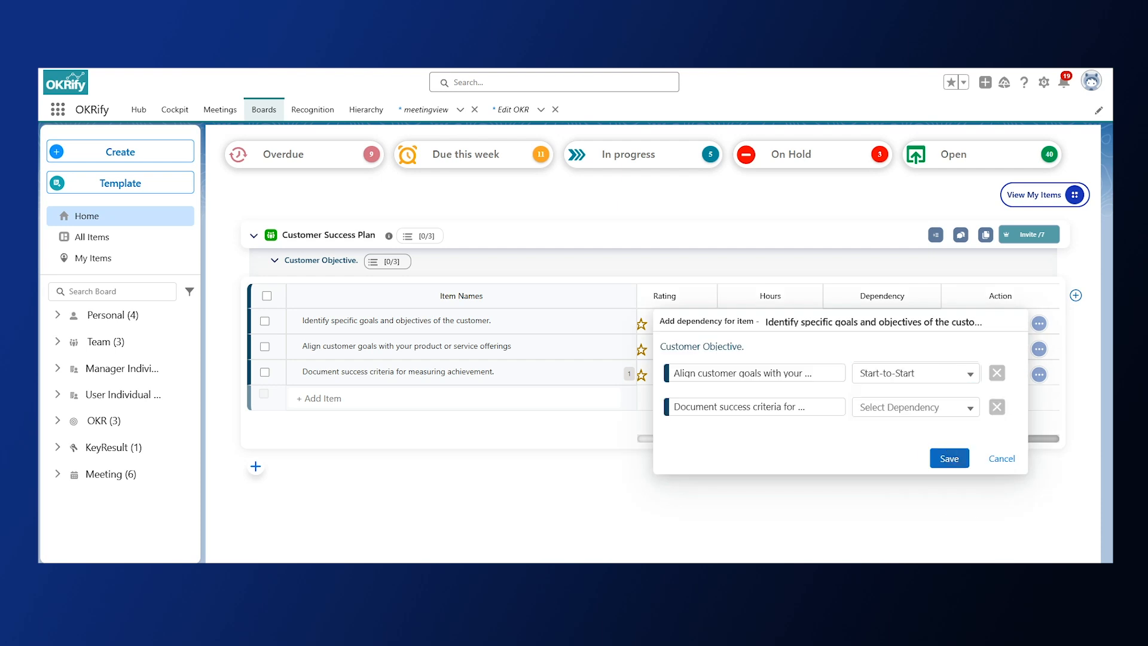
pyautogui.click(950, 459)
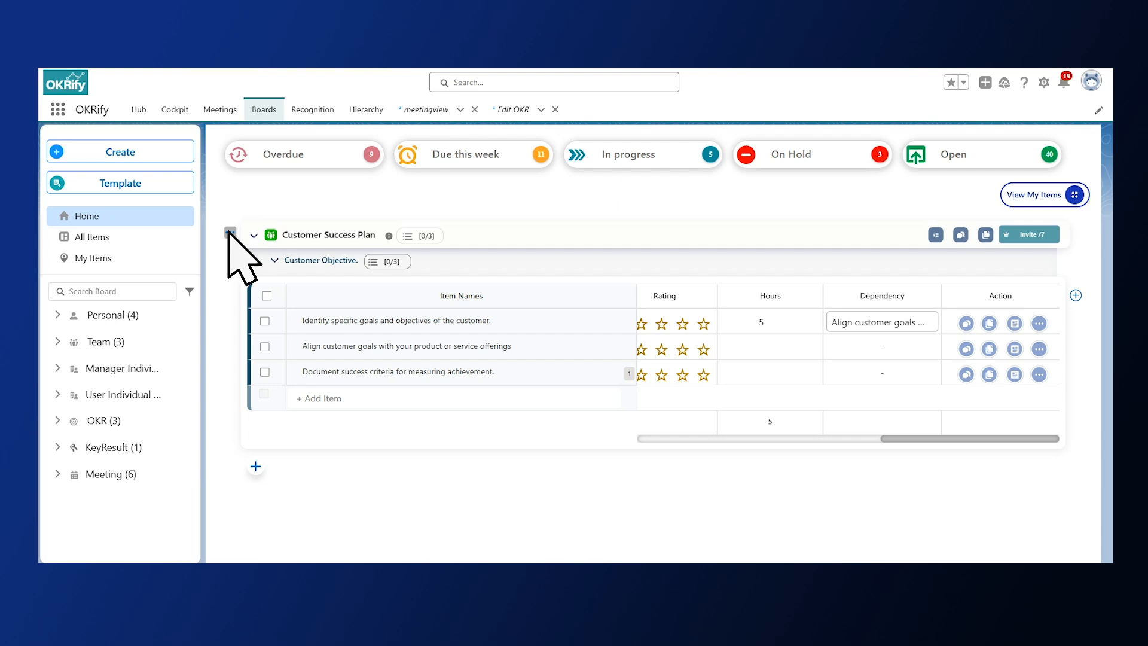
# Look up the dependency modes setting among the Customer Success Plan board's options.
pyautogui.click(230, 233)
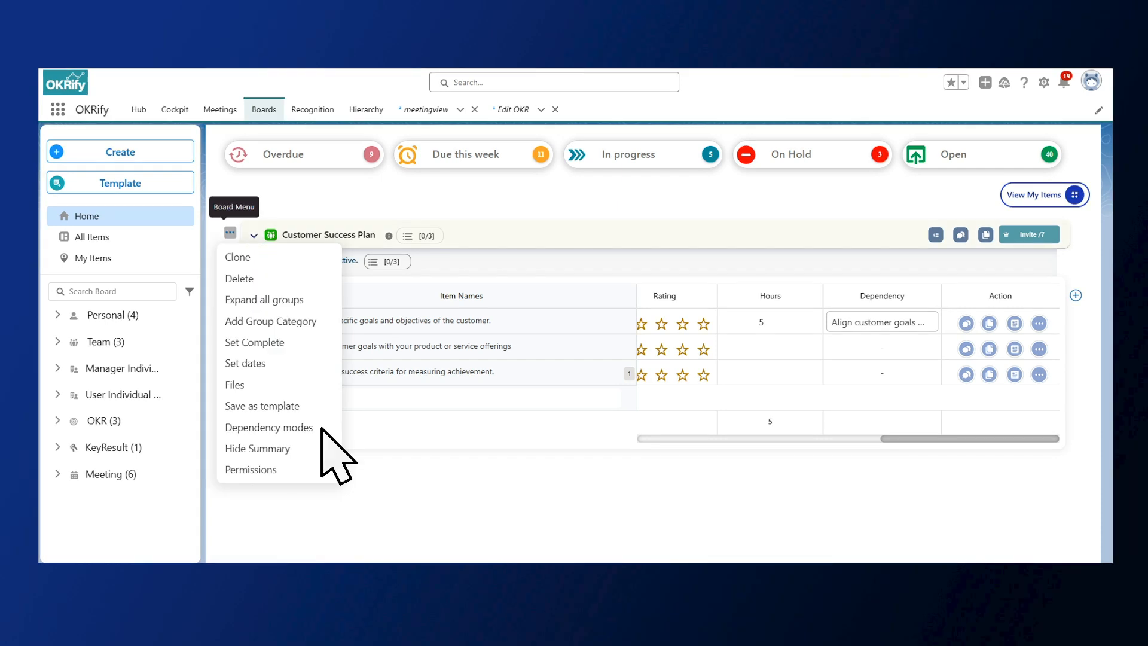
pyautogui.moveTo(311, 427)
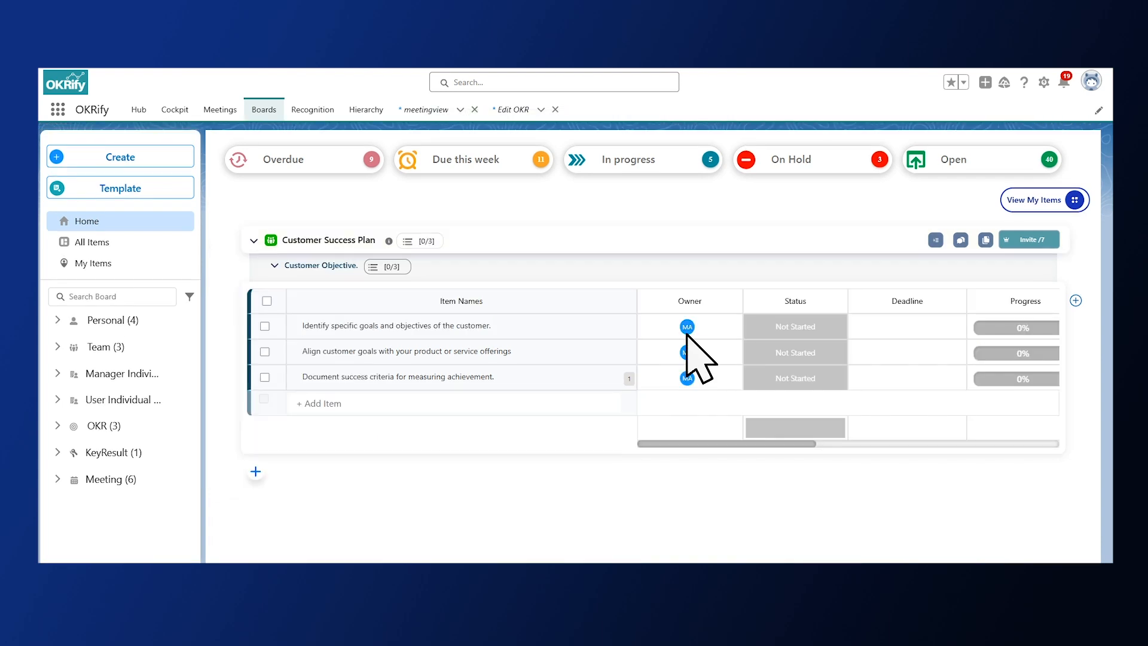
# Assign a second owner to the item "Identify specific goals and objectives of the customer.".
pyautogui.click(687, 328)
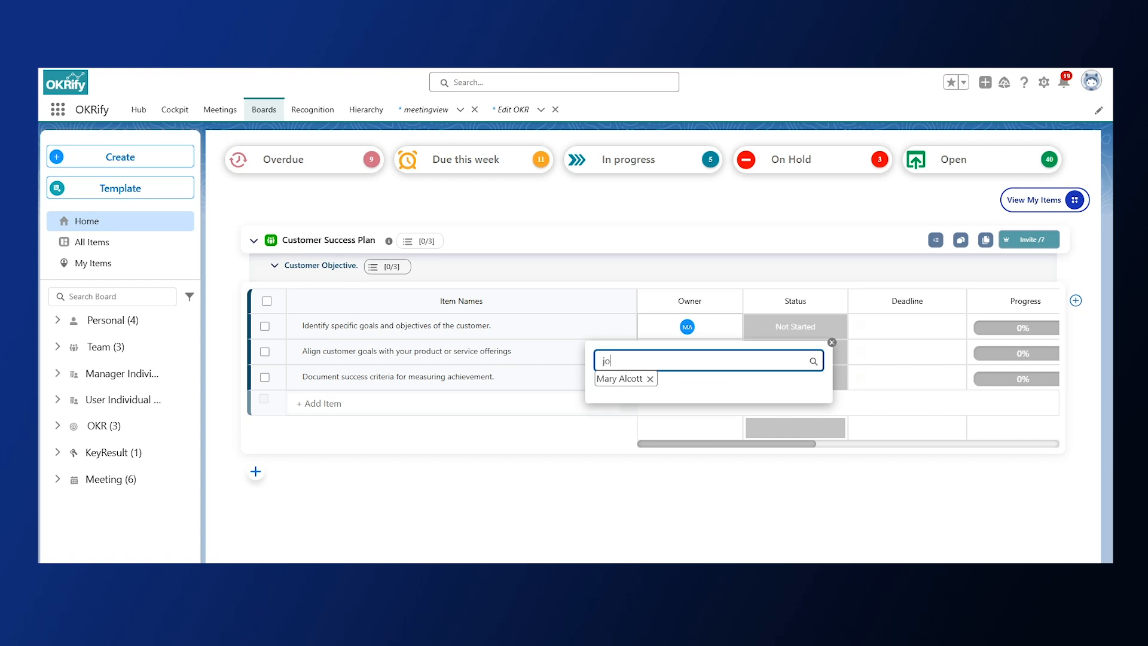
pyautogui.click(688, 383)
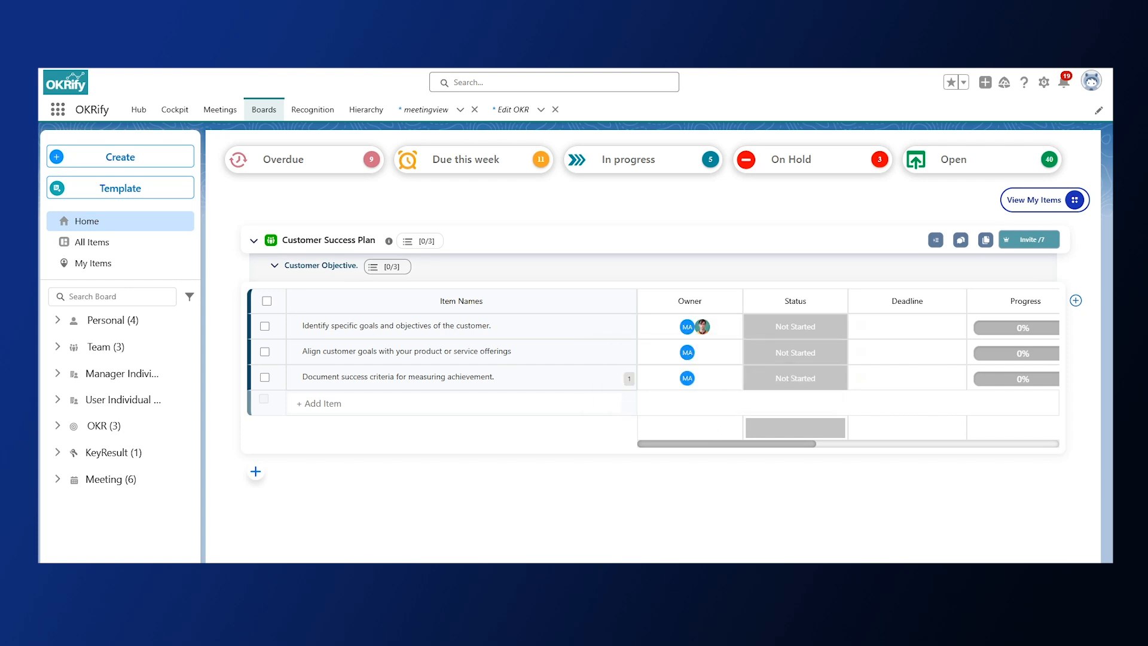
pyautogui.click(820, 353)
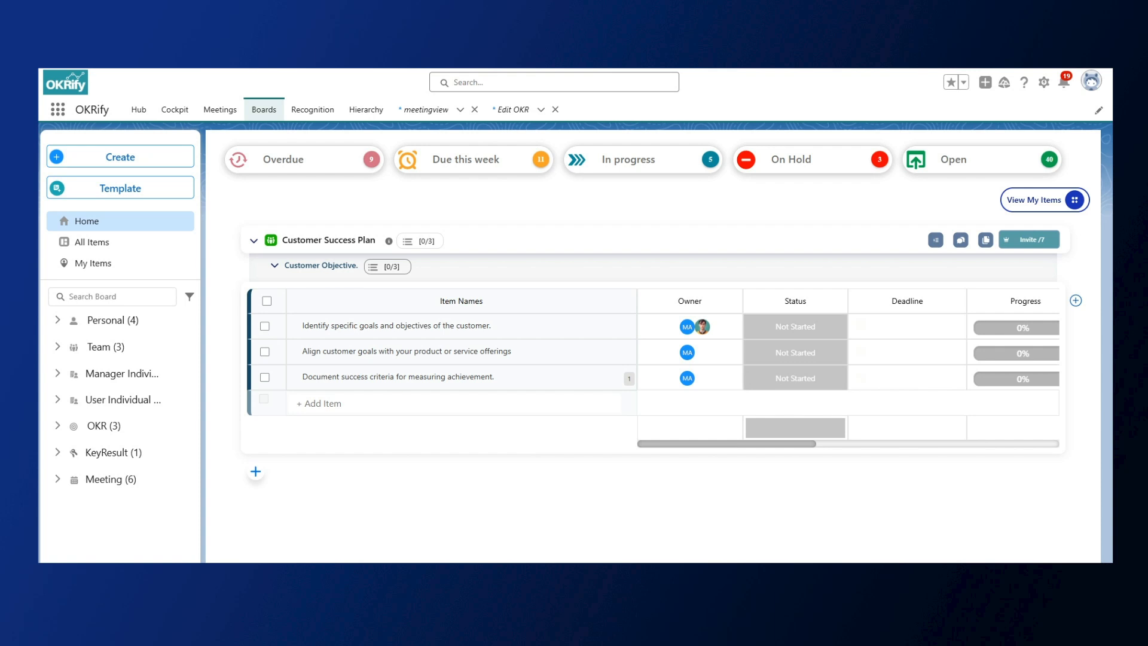
# View the board's date-setting choices, Deadline and Timeline.
pyautogui.click(230, 237)
pyautogui.moveTo(269, 369)
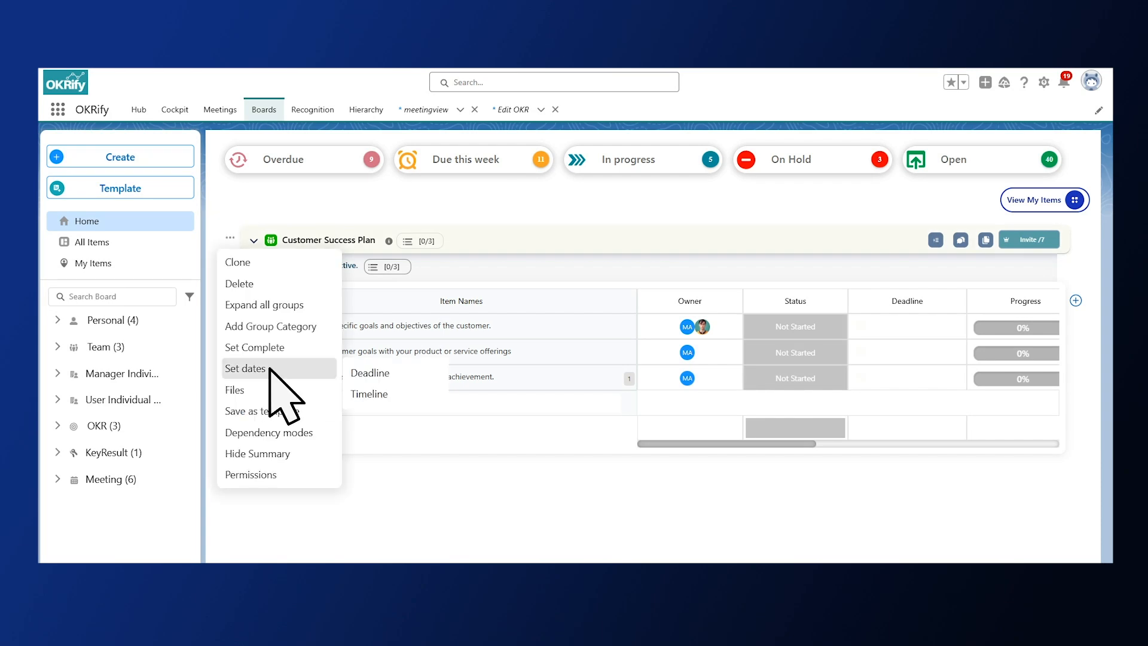
pyautogui.click(398, 397)
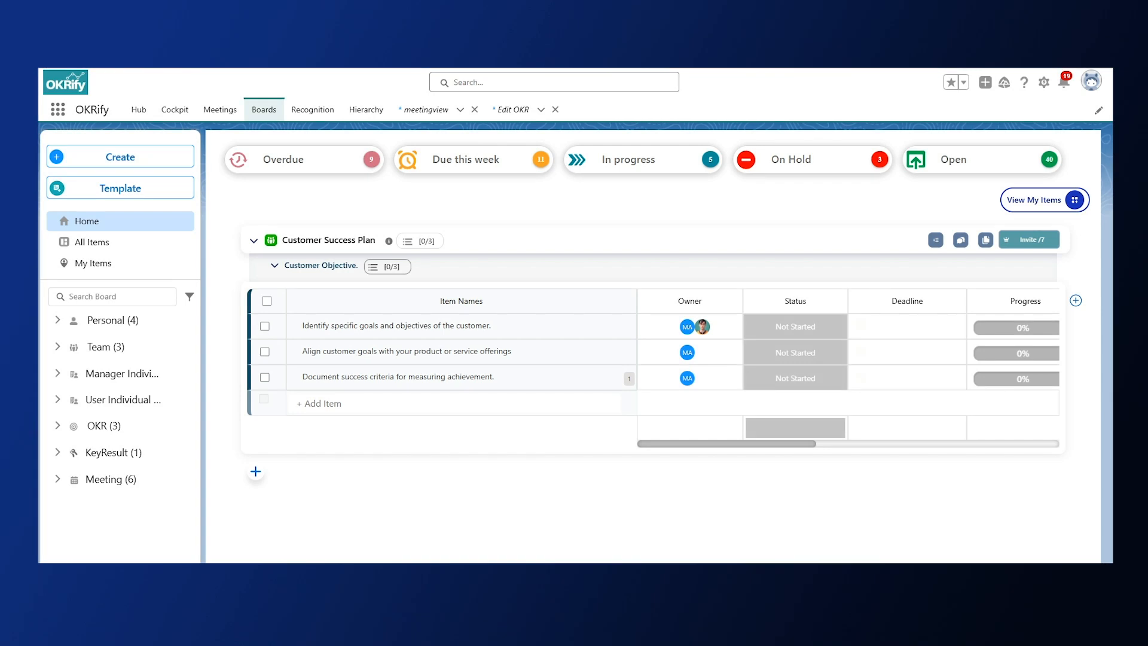
# Add a custom text column named Customer Insight to the Customer Success Plan board.
pyautogui.click(1075, 300)
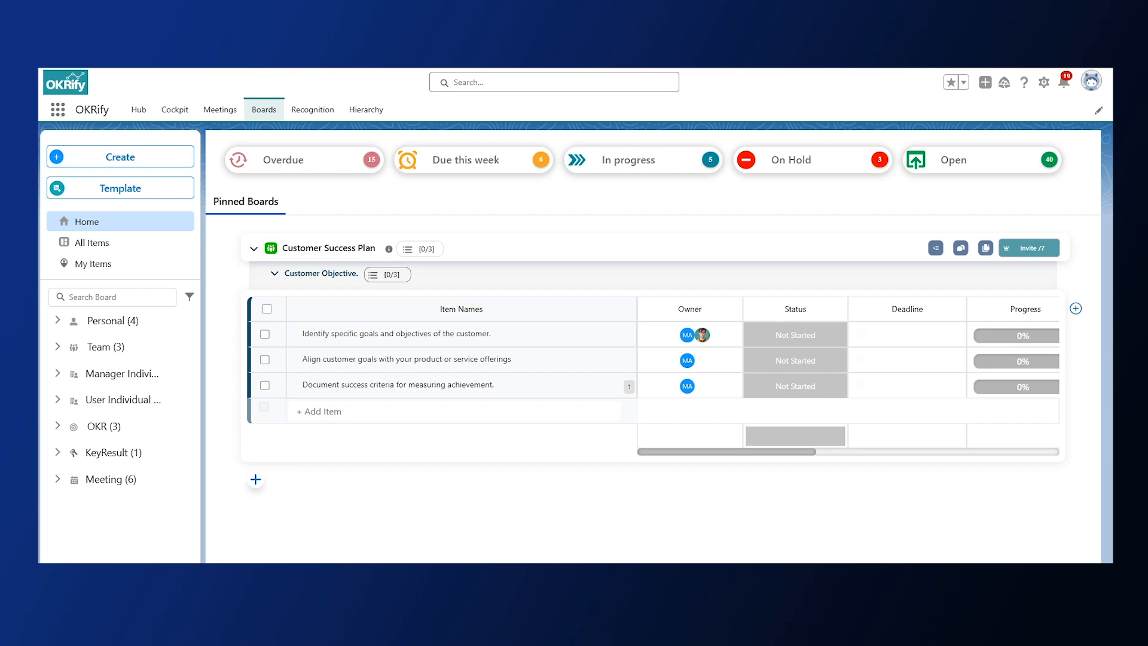
pyautogui.click(1076, 308)
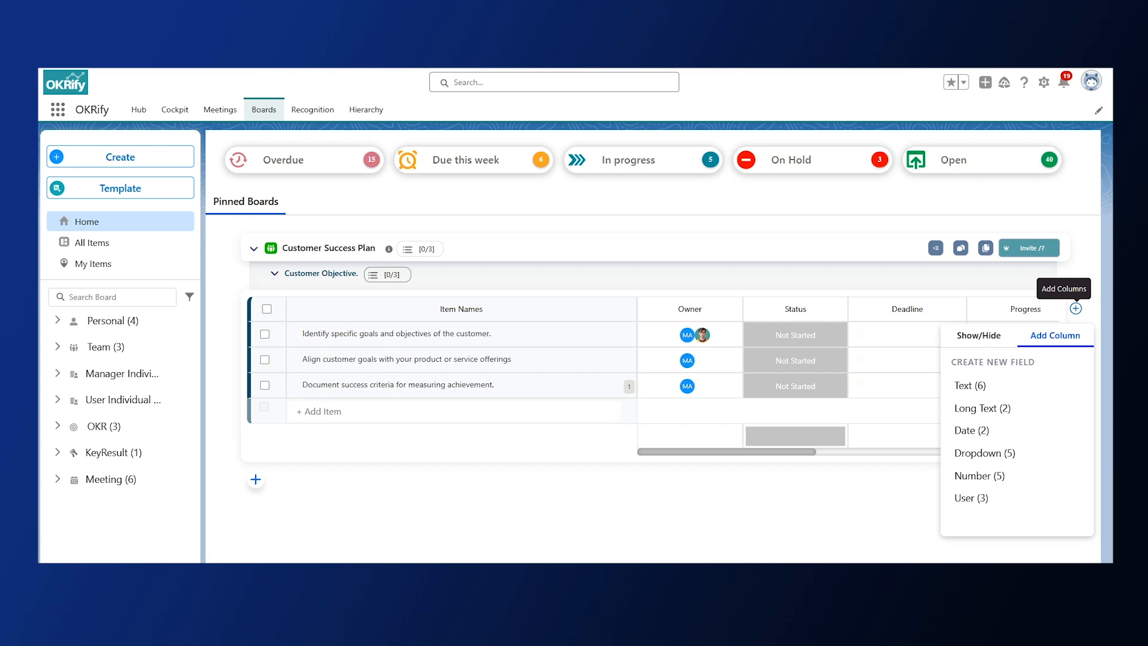
pyautogui.click(1021, 386)
pyautogui.write('Customer Insight')
pyautogui.click(1044, 410)
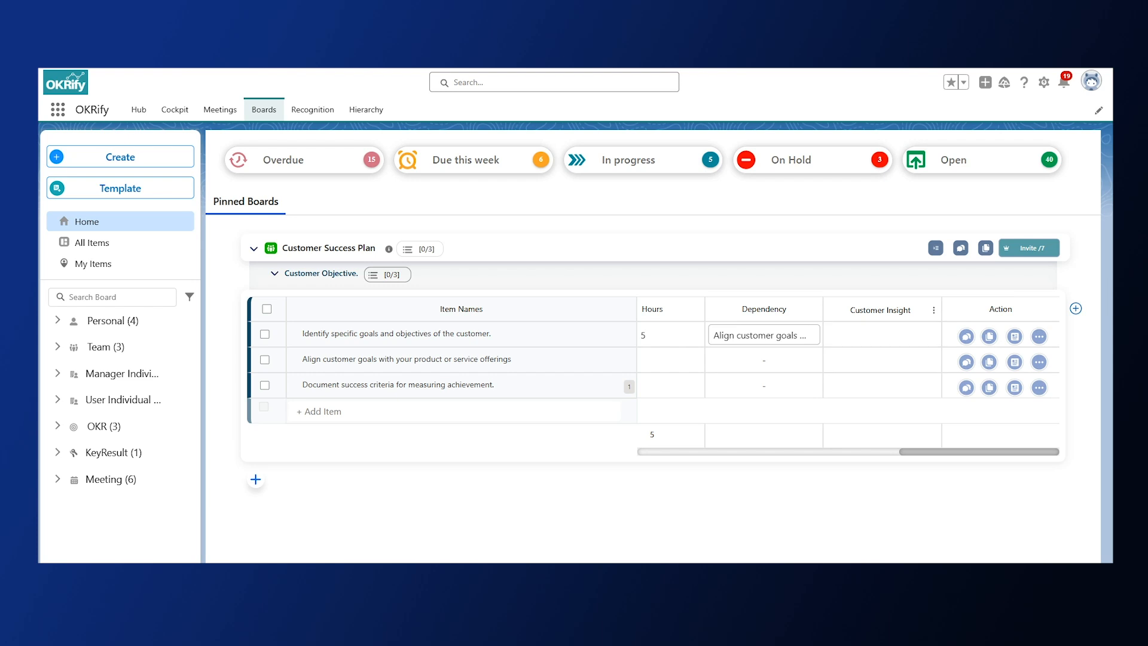
# Define a custom dropdown column named Next Action with "Meeting Scheduled." as its first option.
pyautogui.click(1076, 308)
pyautogui.click(1004, 453)
pyautogui.write('Next Action')
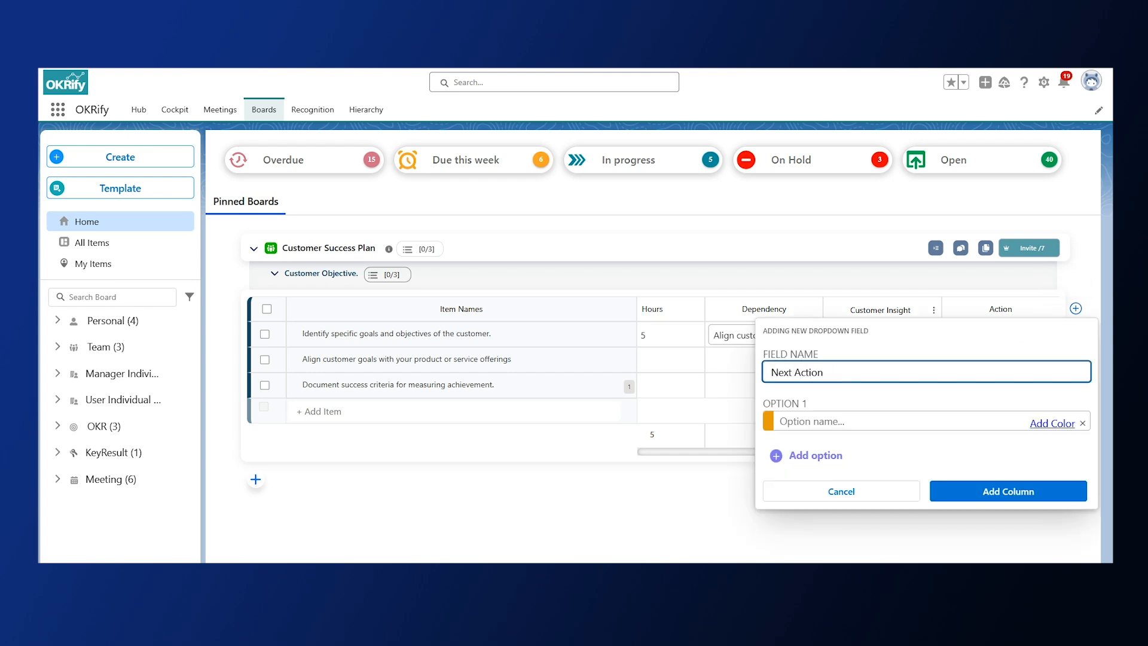
pyautogui.click(844, 420)
pyautogui.write('Meeting Scheduled.')
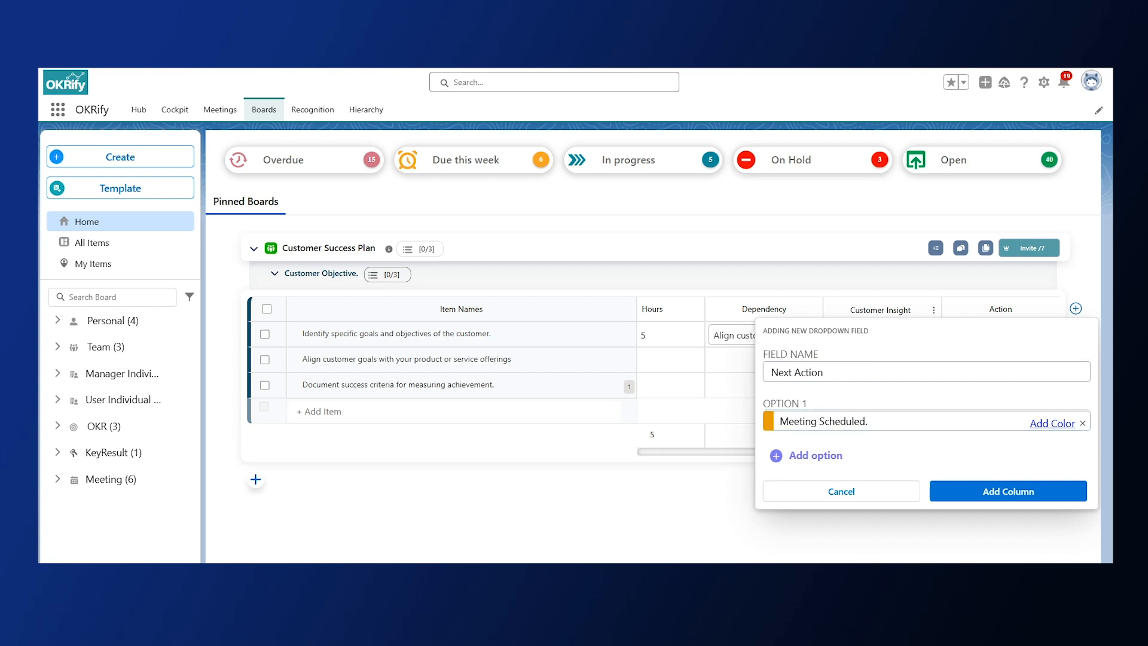
# Set the color of the "Meeting Scheduled." option to green.
pyautogui.click(1051, 423)
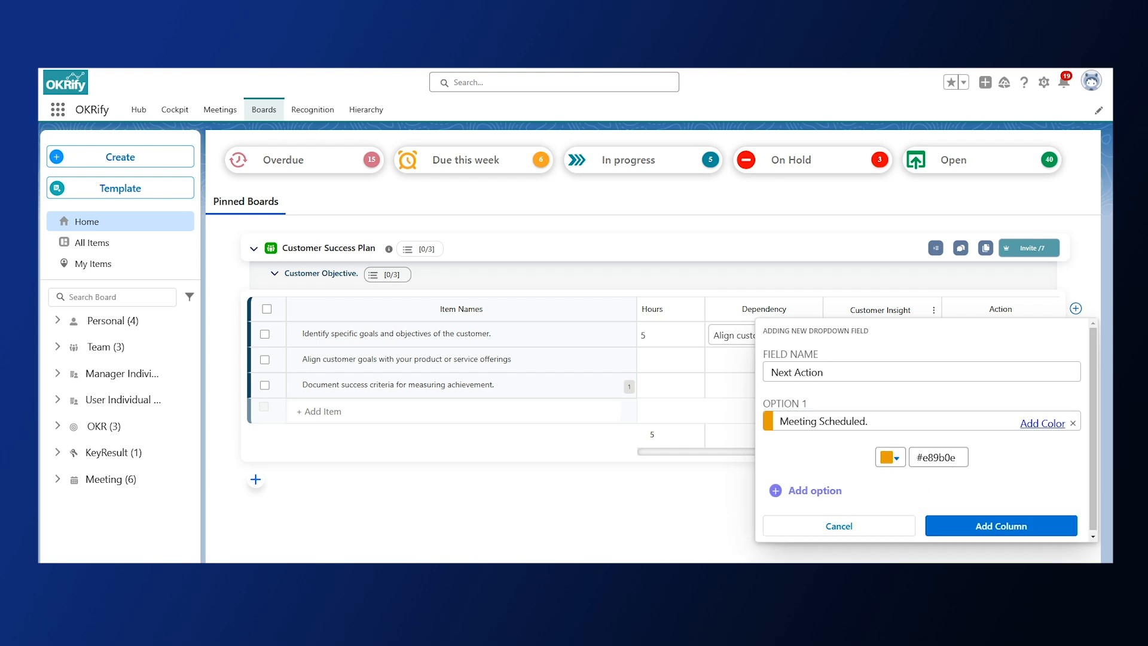
pyautogui.click(892, 457)
pyautogui.click(812, 359)
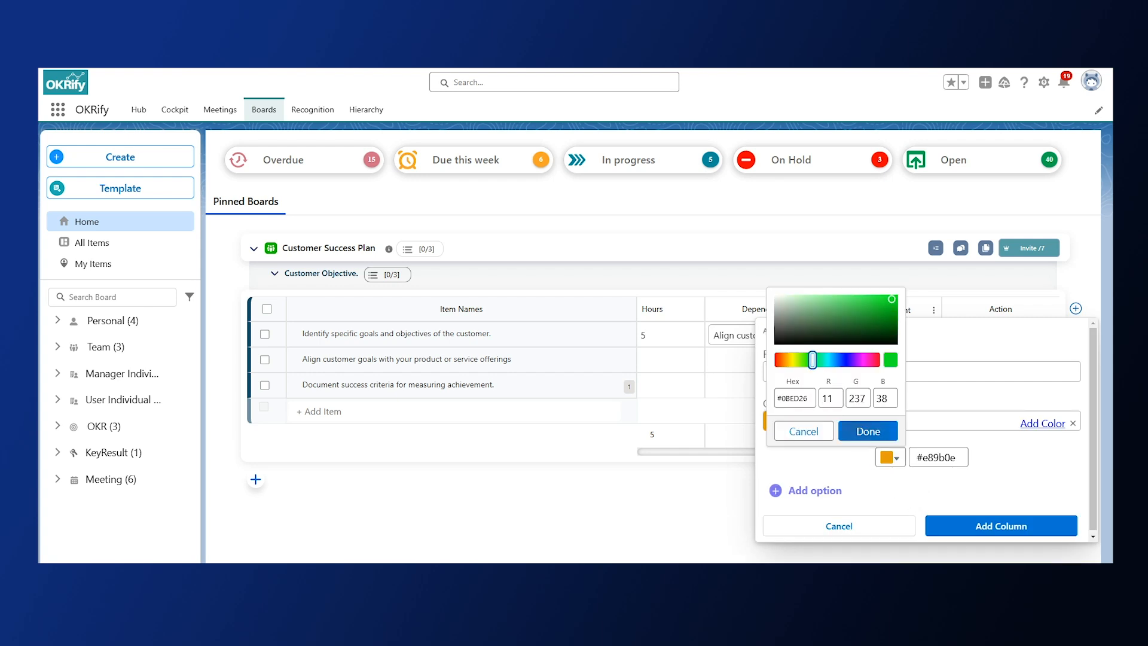
pyautogui.click(868, 431)
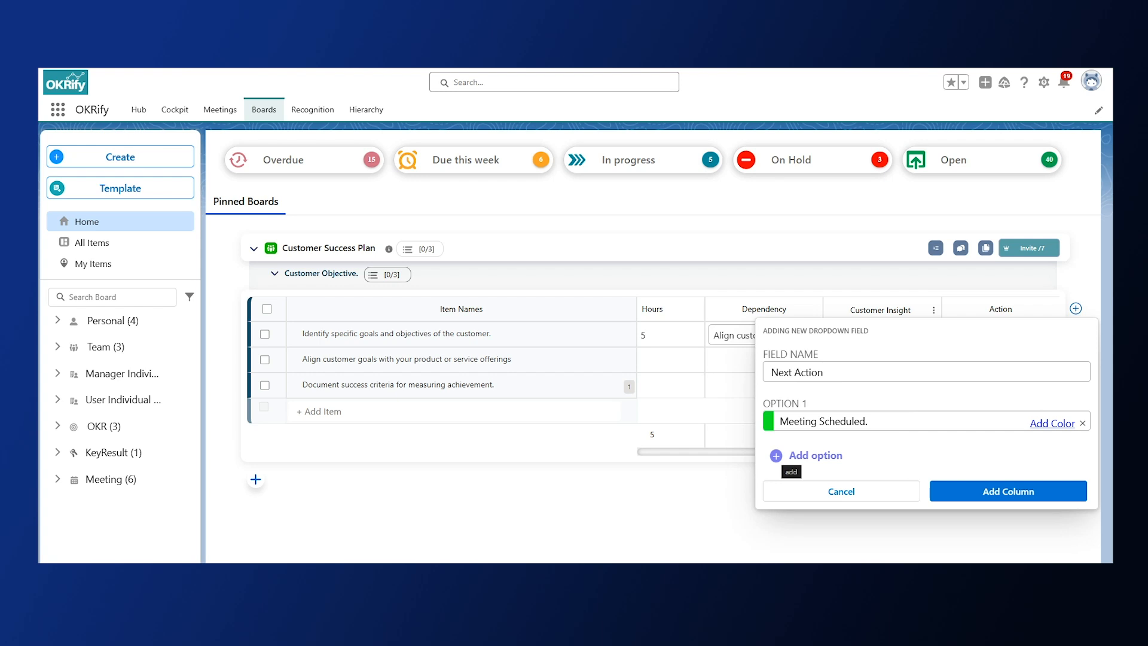
# Add a second option named "Meeting Completed" and create the Next Action column on the board.
pyautogui.click(776, 455)
pyautogui.write('Meeting Completed')
pyautogui.click(776, 497)
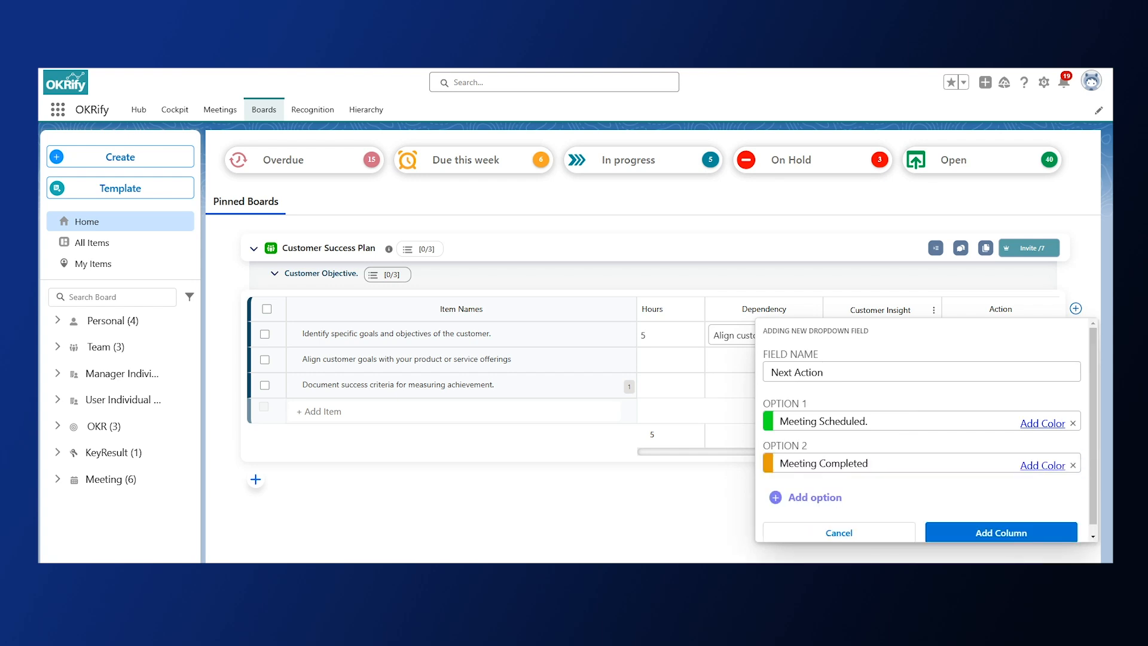
pyautogui.click(1043, 541)
# View the Next Action choices offered for the item "Identify specific goals and objectives of the customer.".
pyautogui.click(874, 335)
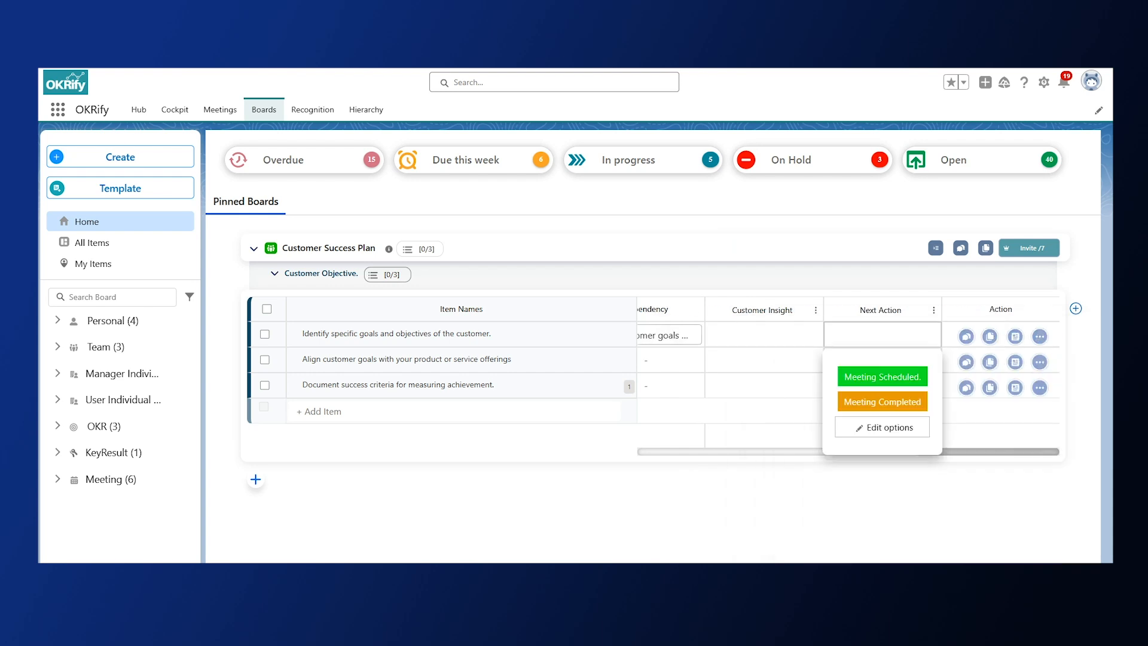
pyautogui.press('Escape')
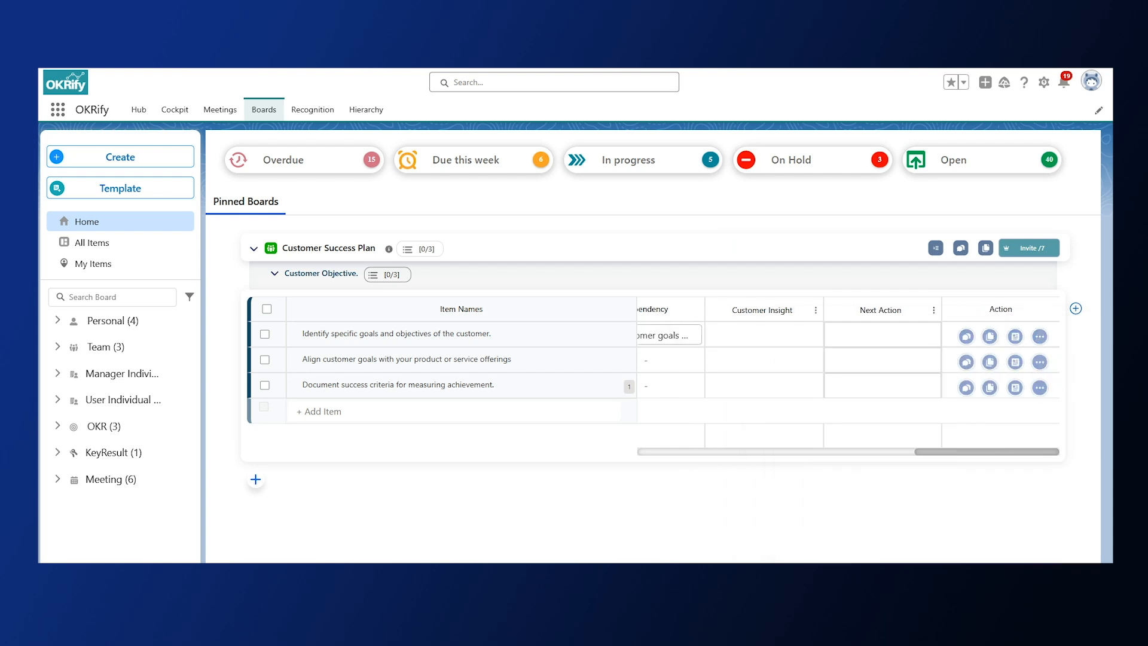
# Add a custom user column named Assigned Users to the Customer Success Plan board.
pyautogui.click(1076, 308)
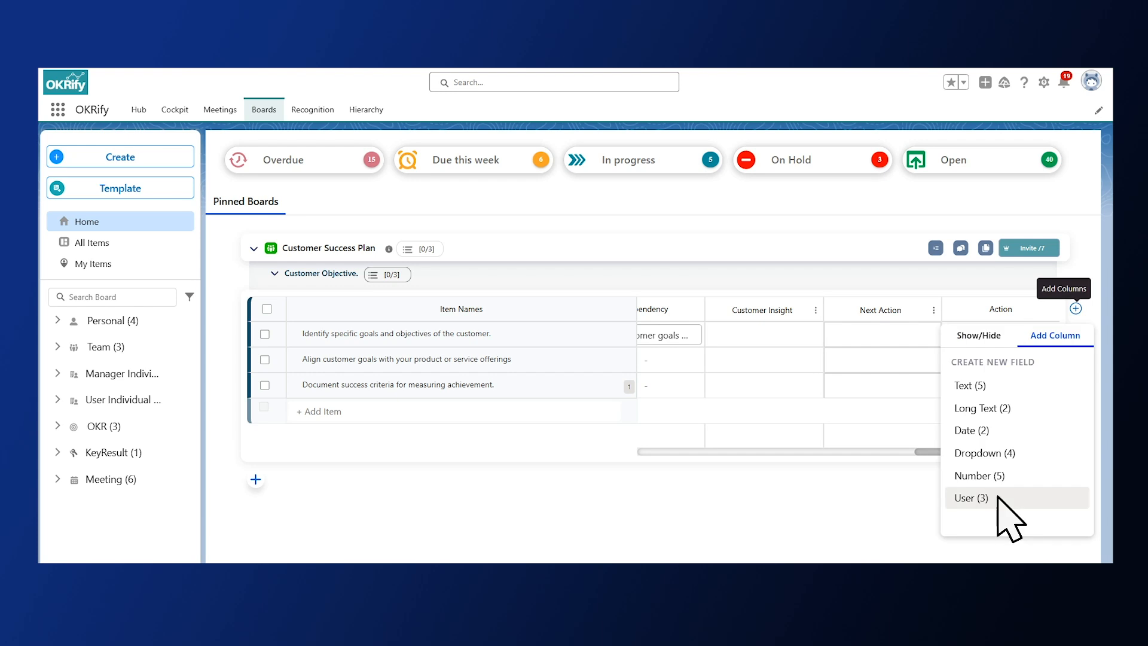
pyautogui.click(971, 498)
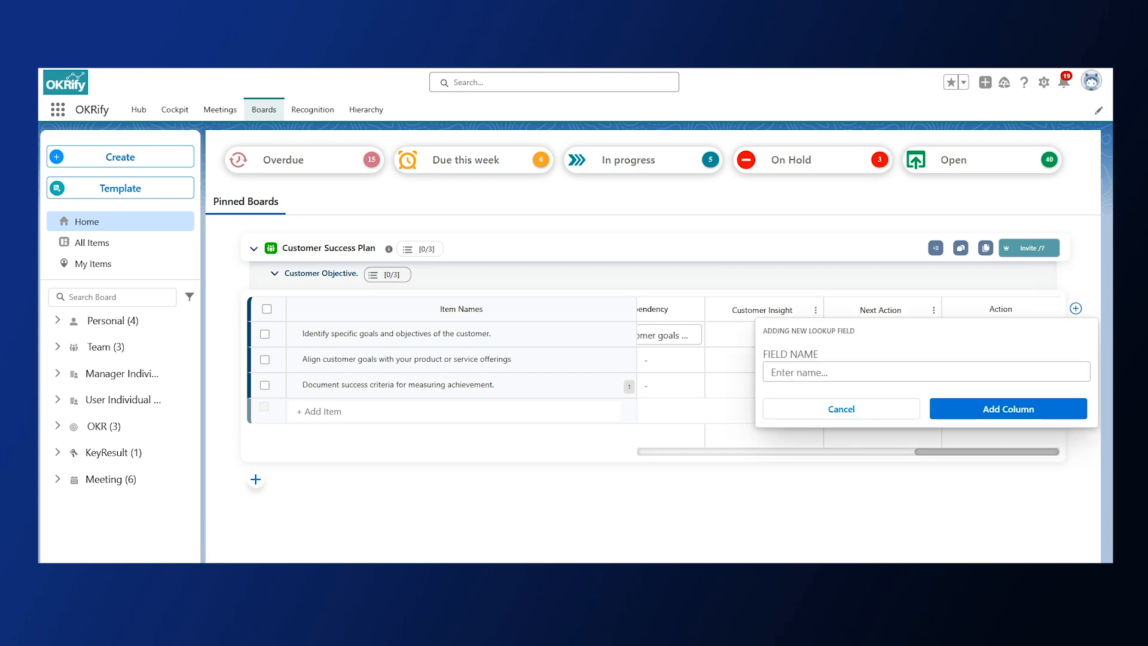
pyautogui.click(926, 372)
pyautogui.write('Assigned Users.')
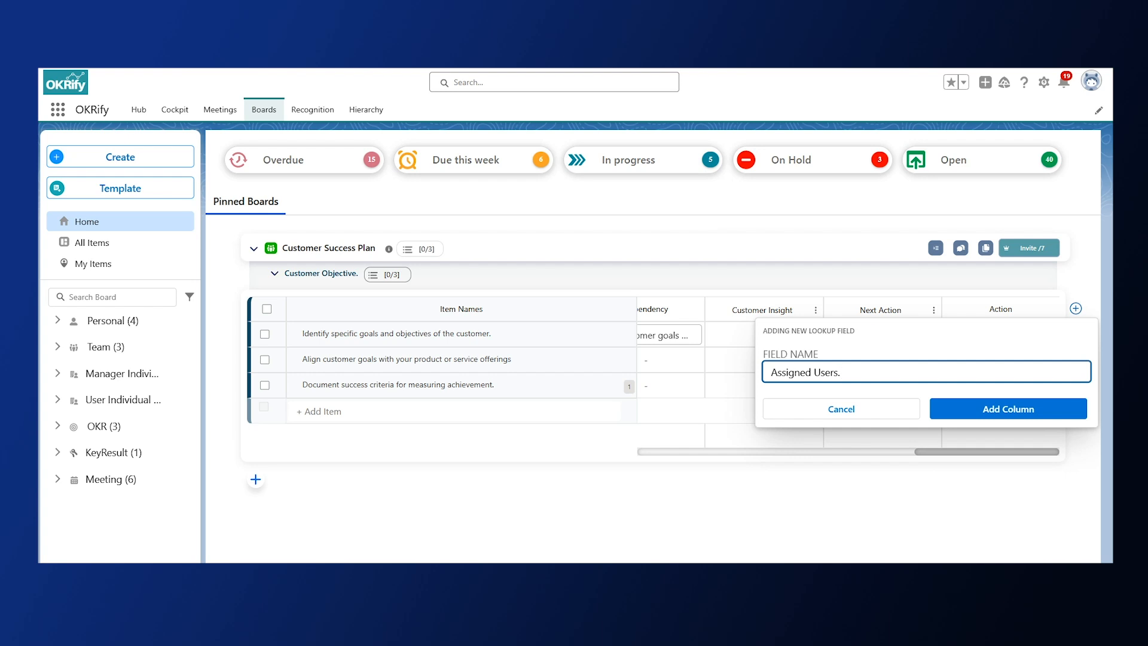
pyautogui.click(1042, 408)
# Choose a user in the Assigned Users column for the item "Identify specific goals and objectives of the customer.".
pyautogui.hscroll(2, 881, 341)
pyautogui.click(882, 334)
pyautogui.write('mik')
pyautogui.click(858, 403)
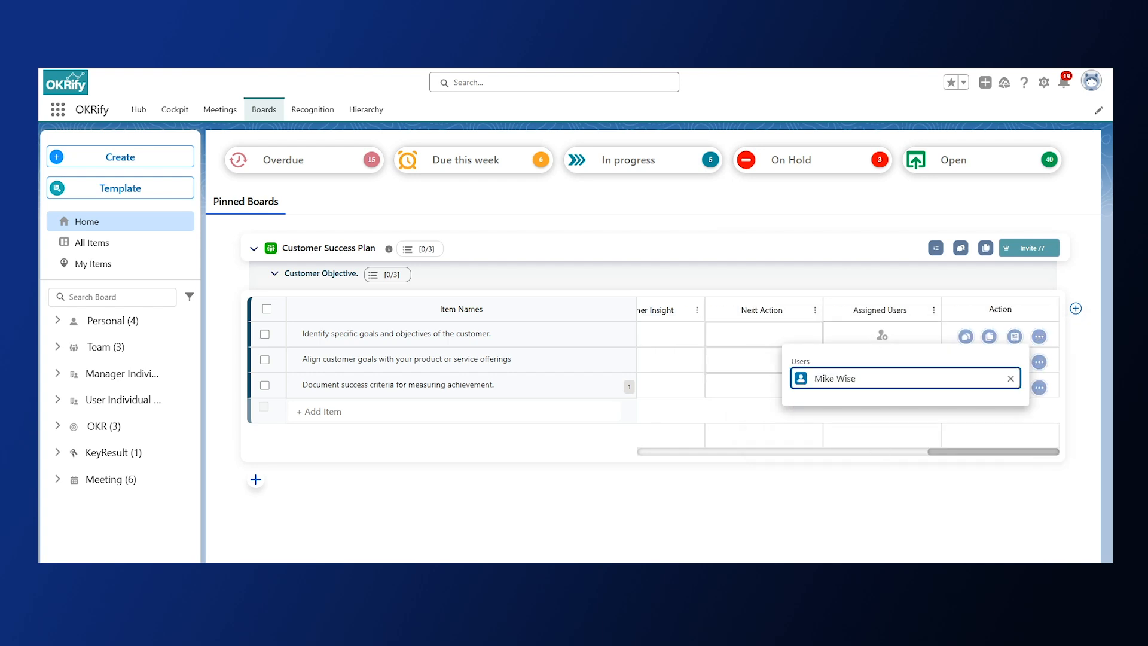